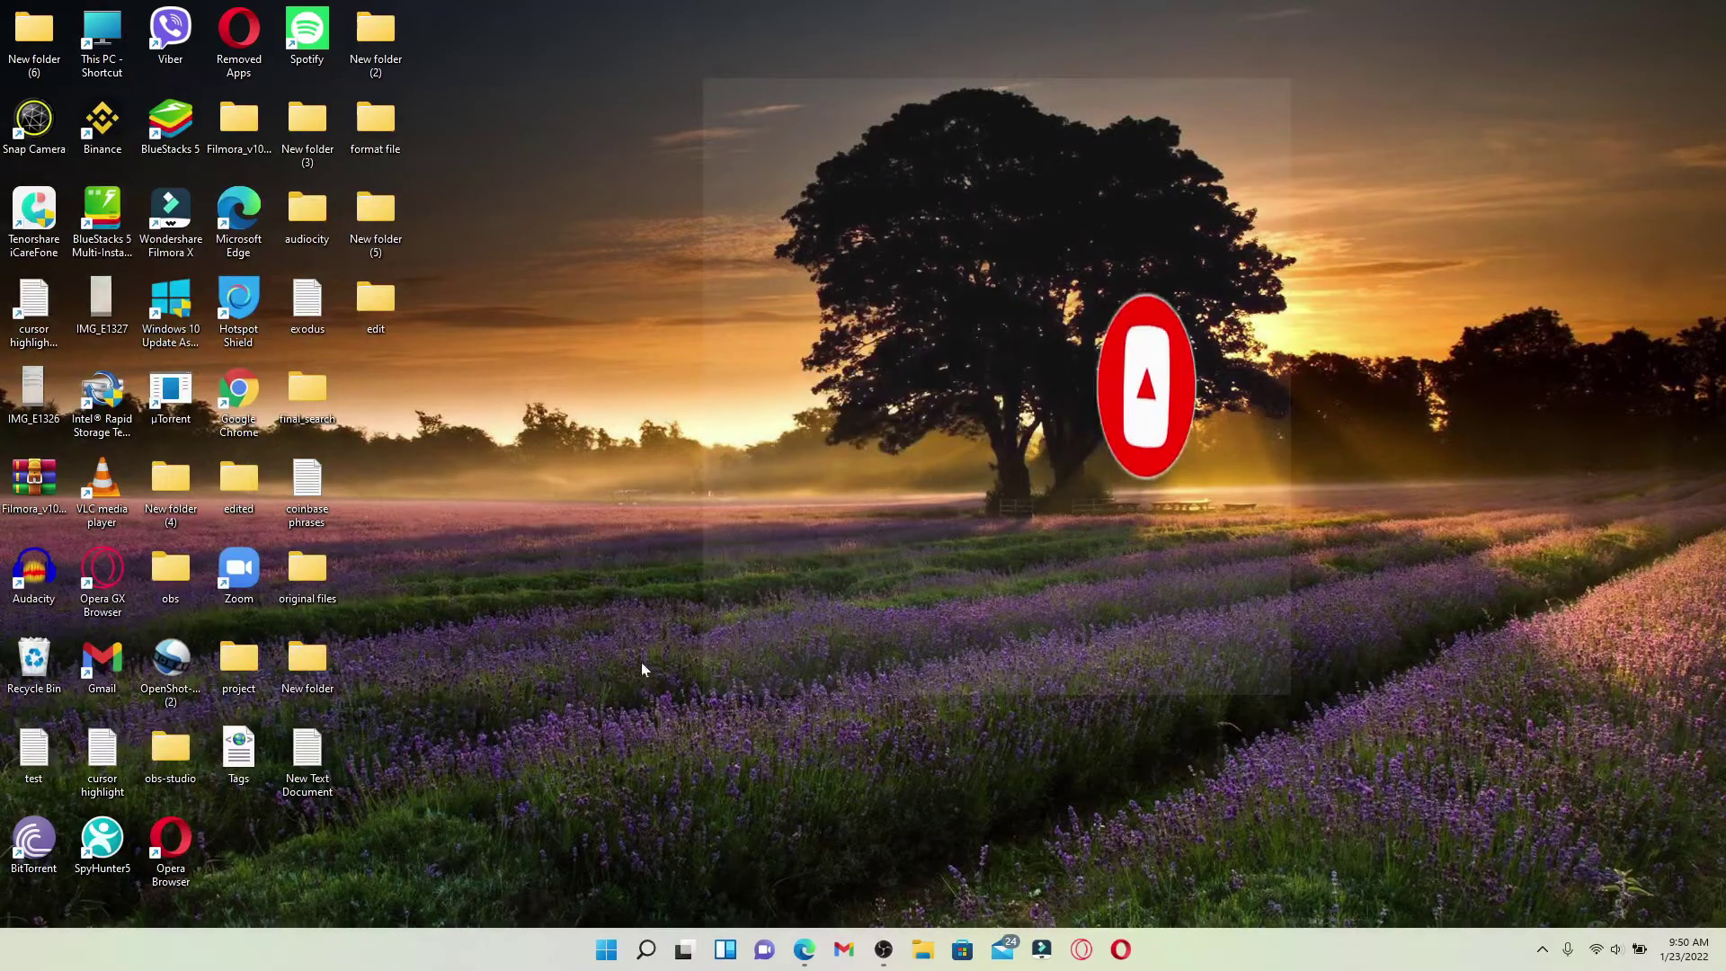
middle_click(804, 949)
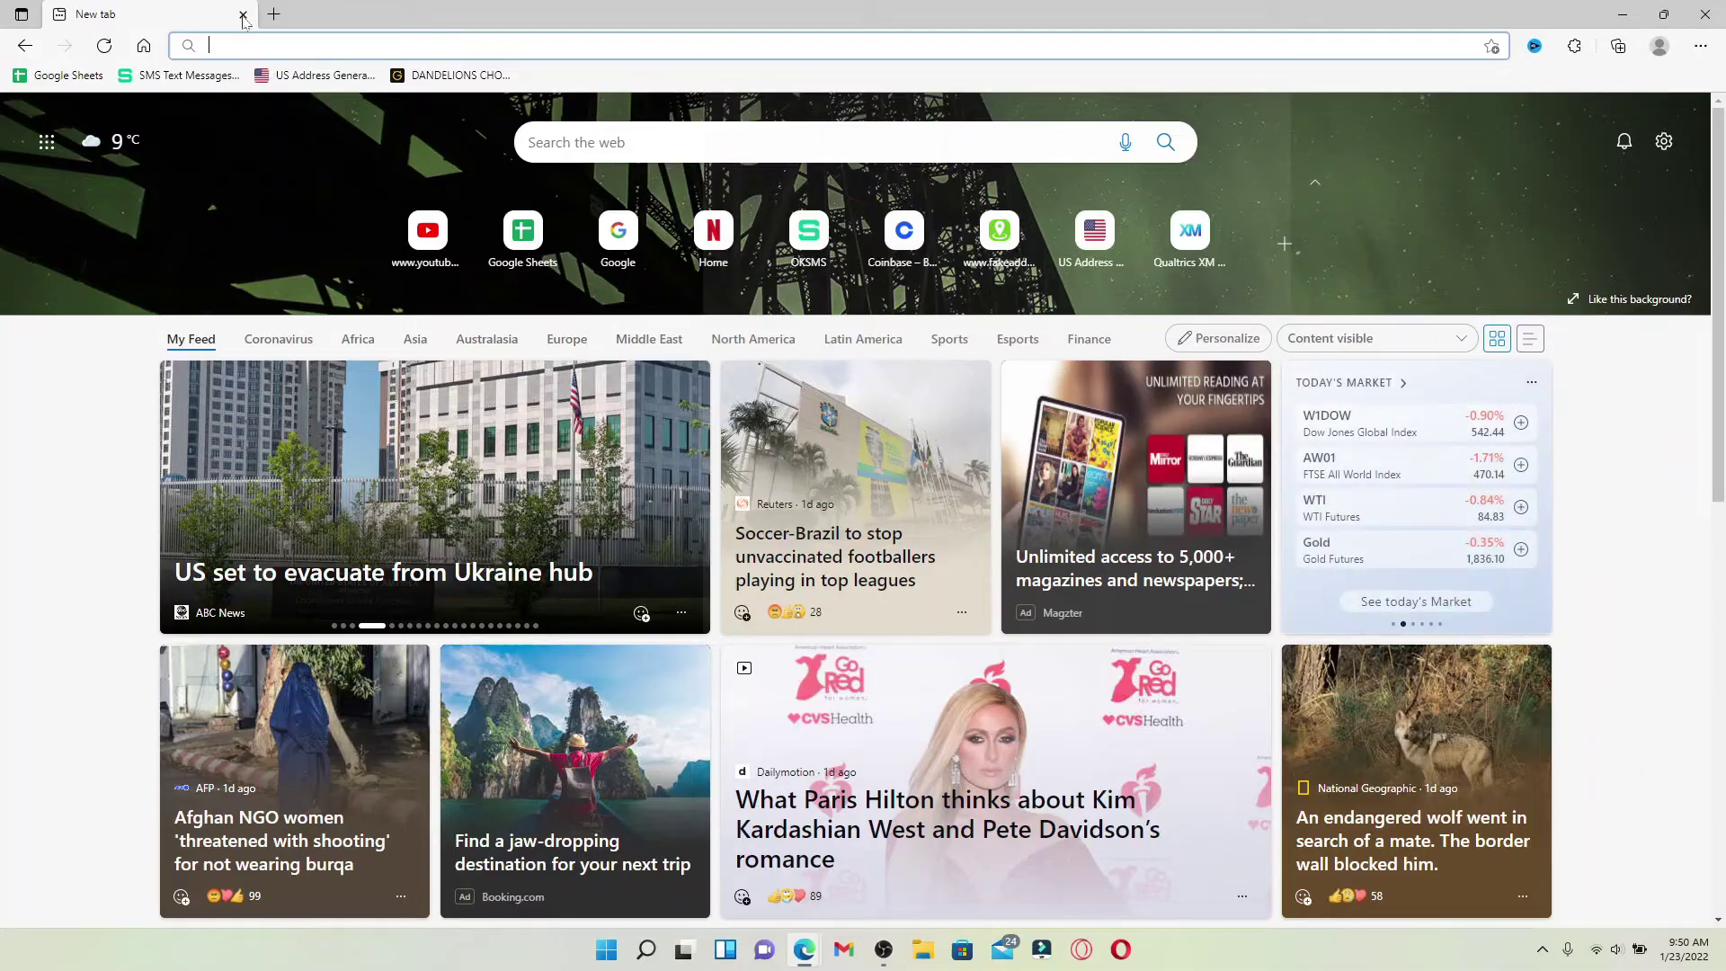
click(277, 45)
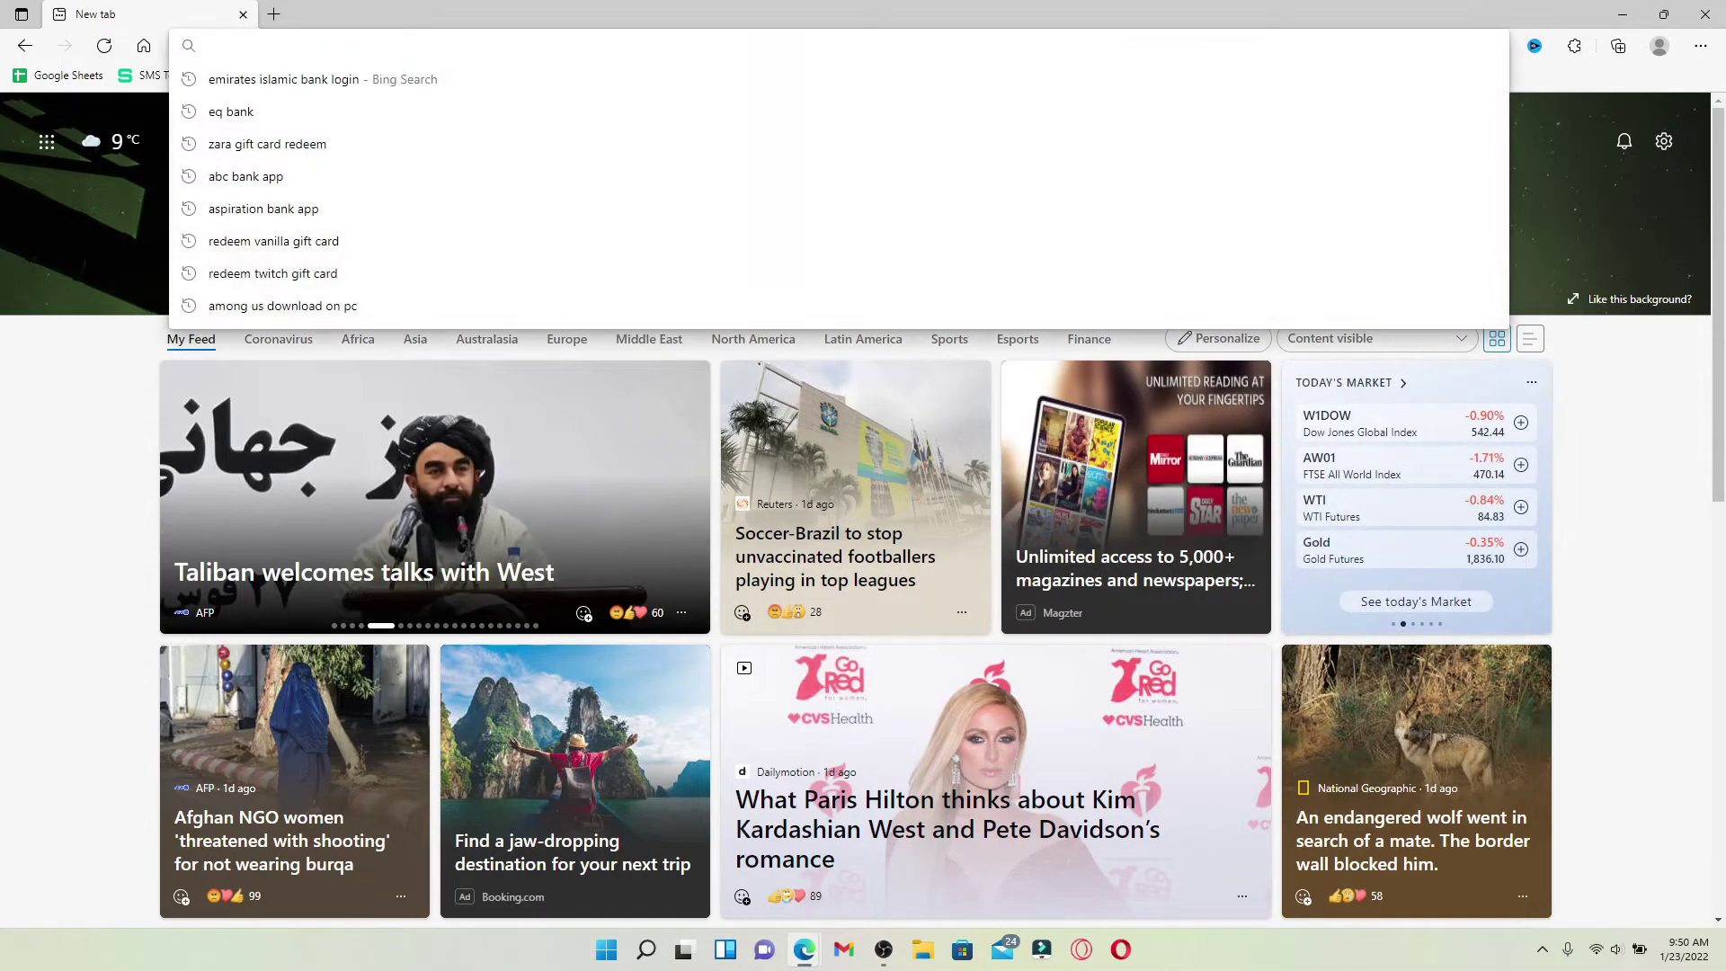
text(www.emiratesislamic.ae)
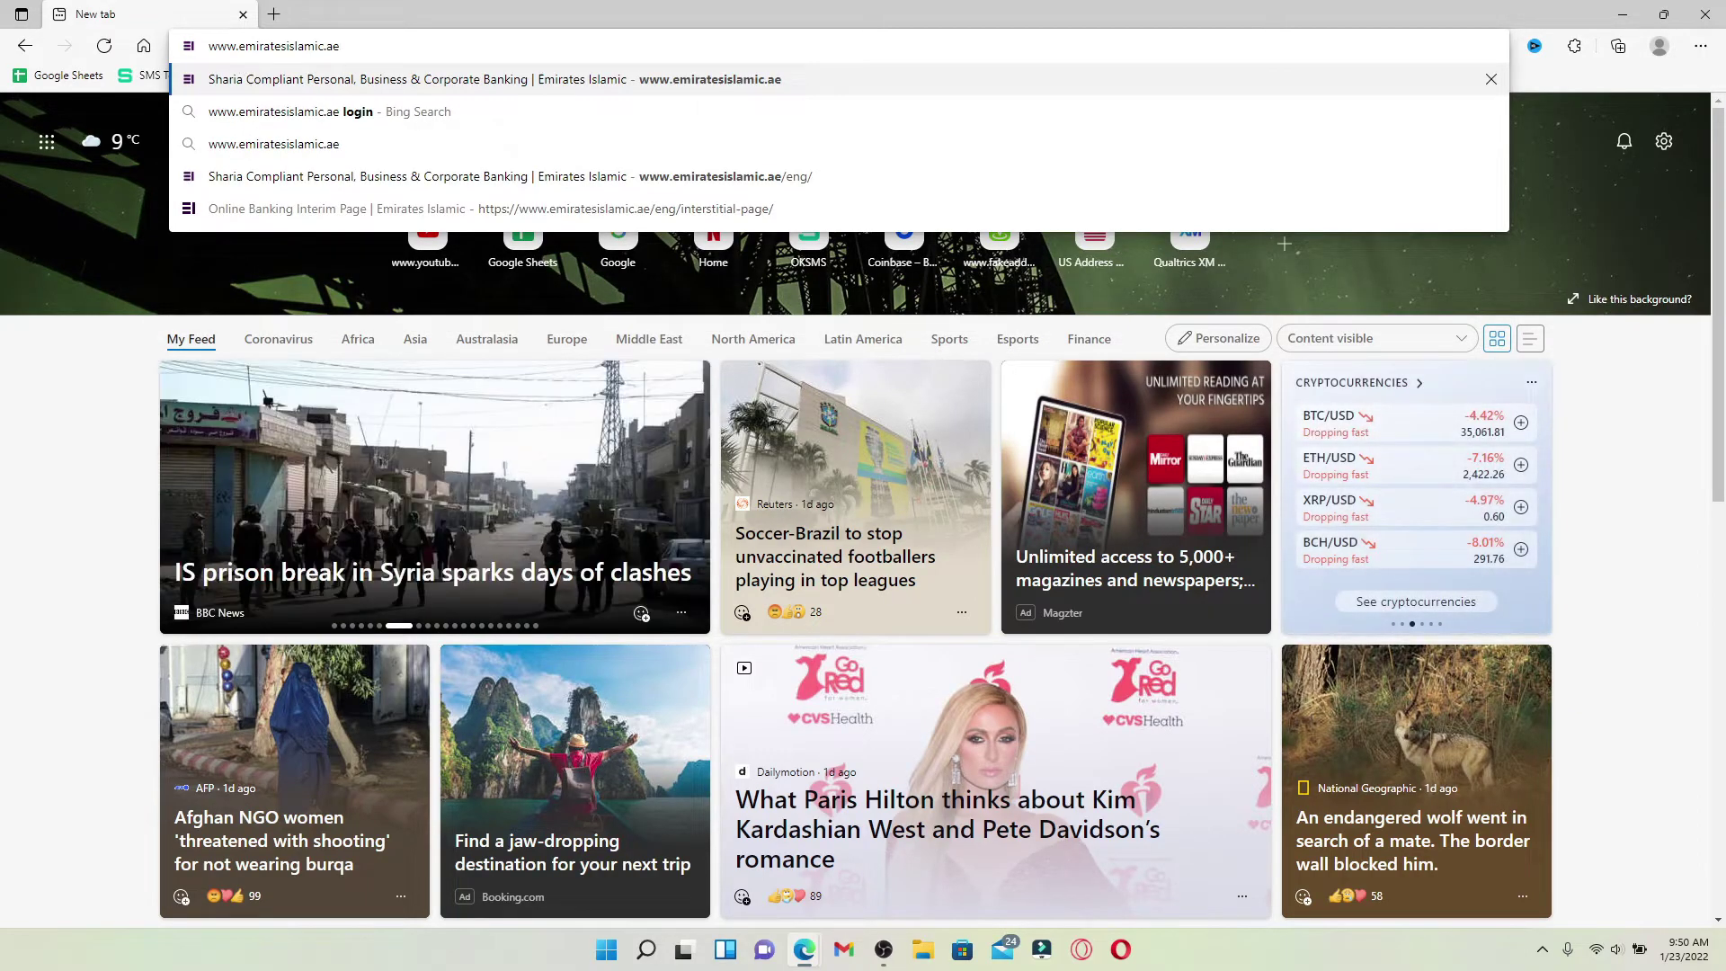
key(Return)
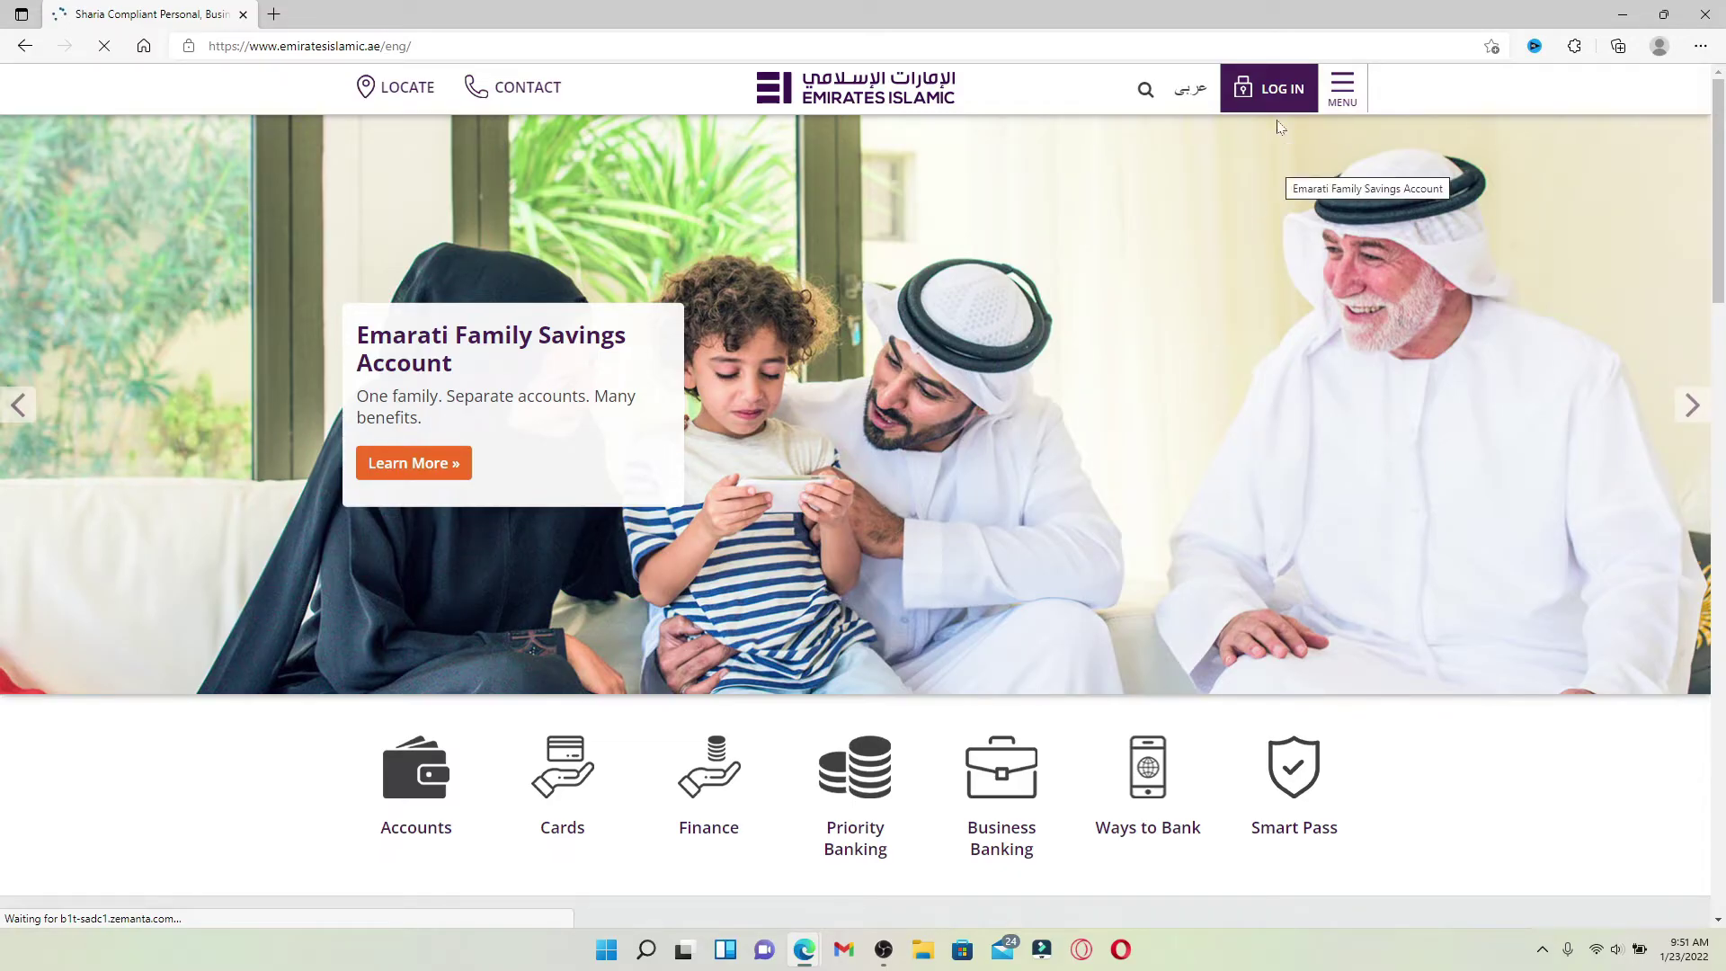
Step: Choose Online Banking under LOG IN and continue past the interim page
click(1268, 98)
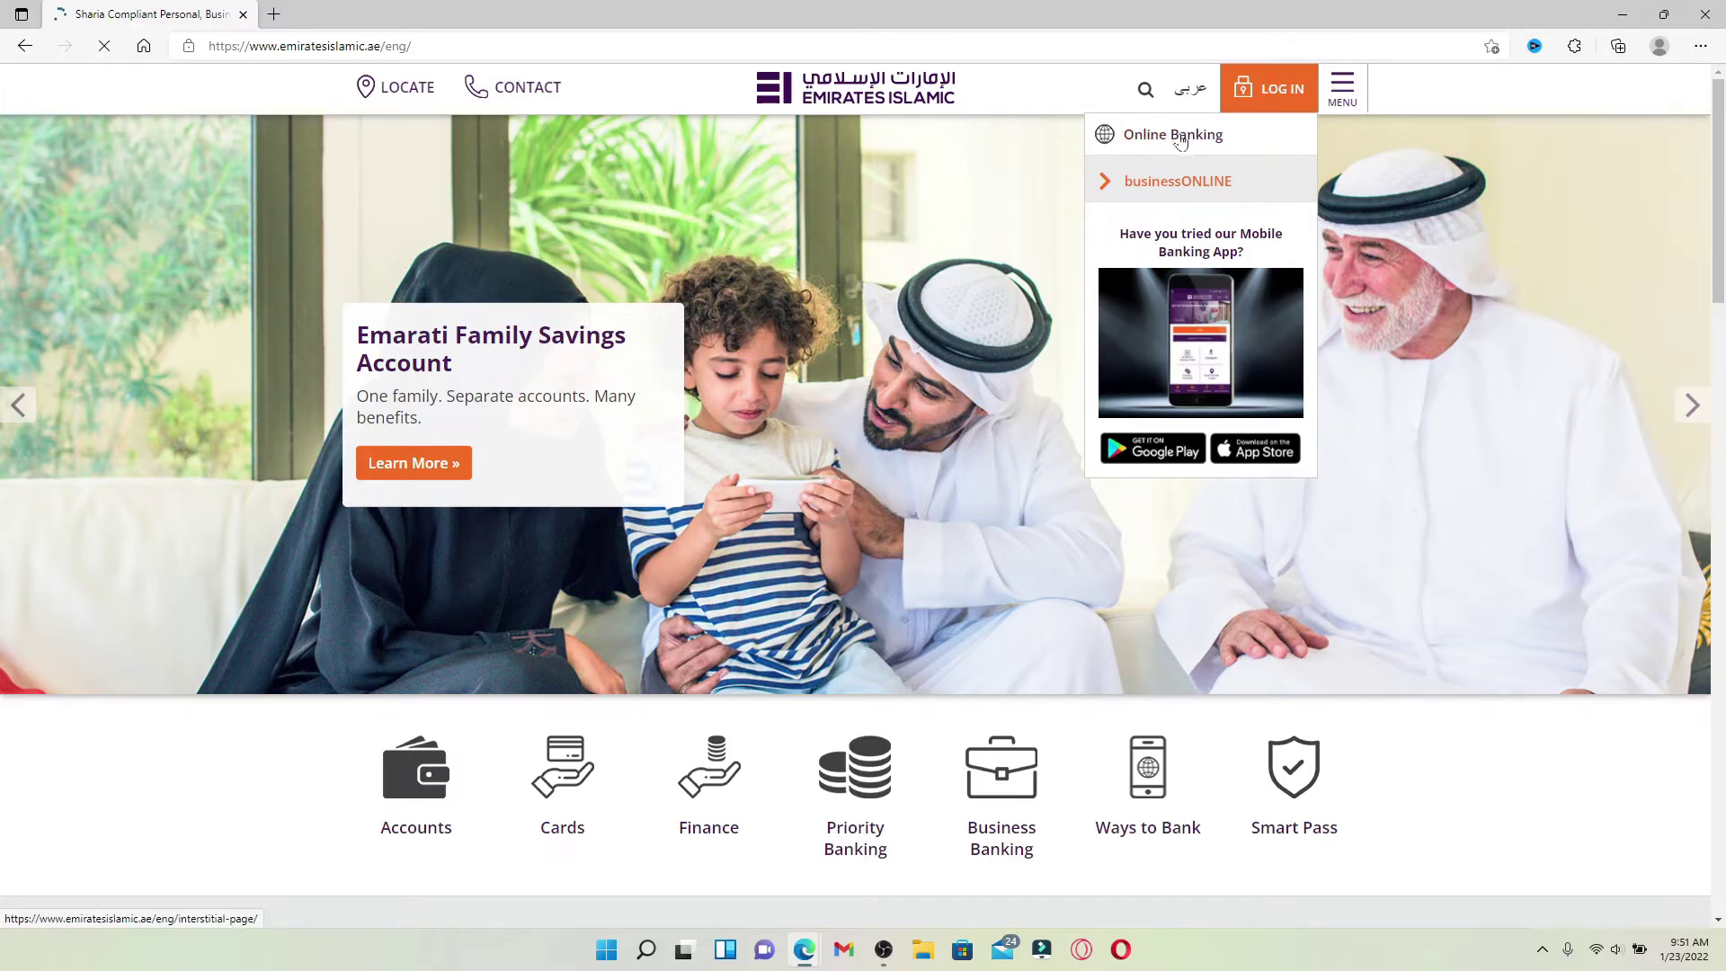
click(1178, 136)
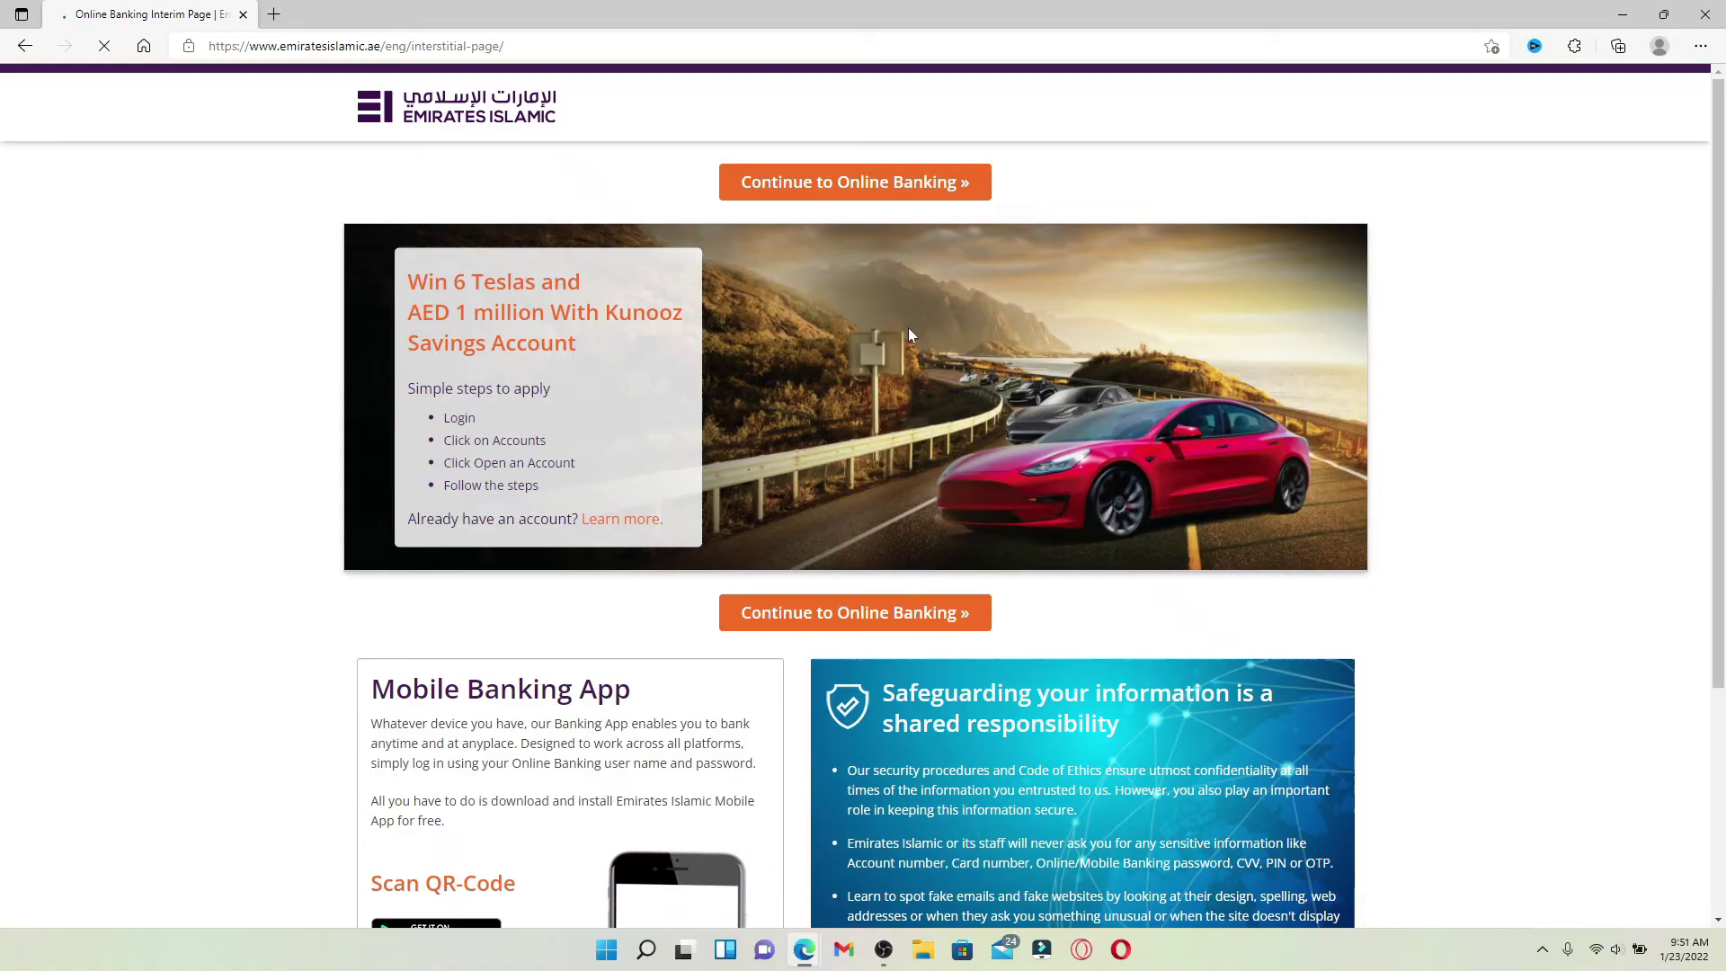
click(914, 190)
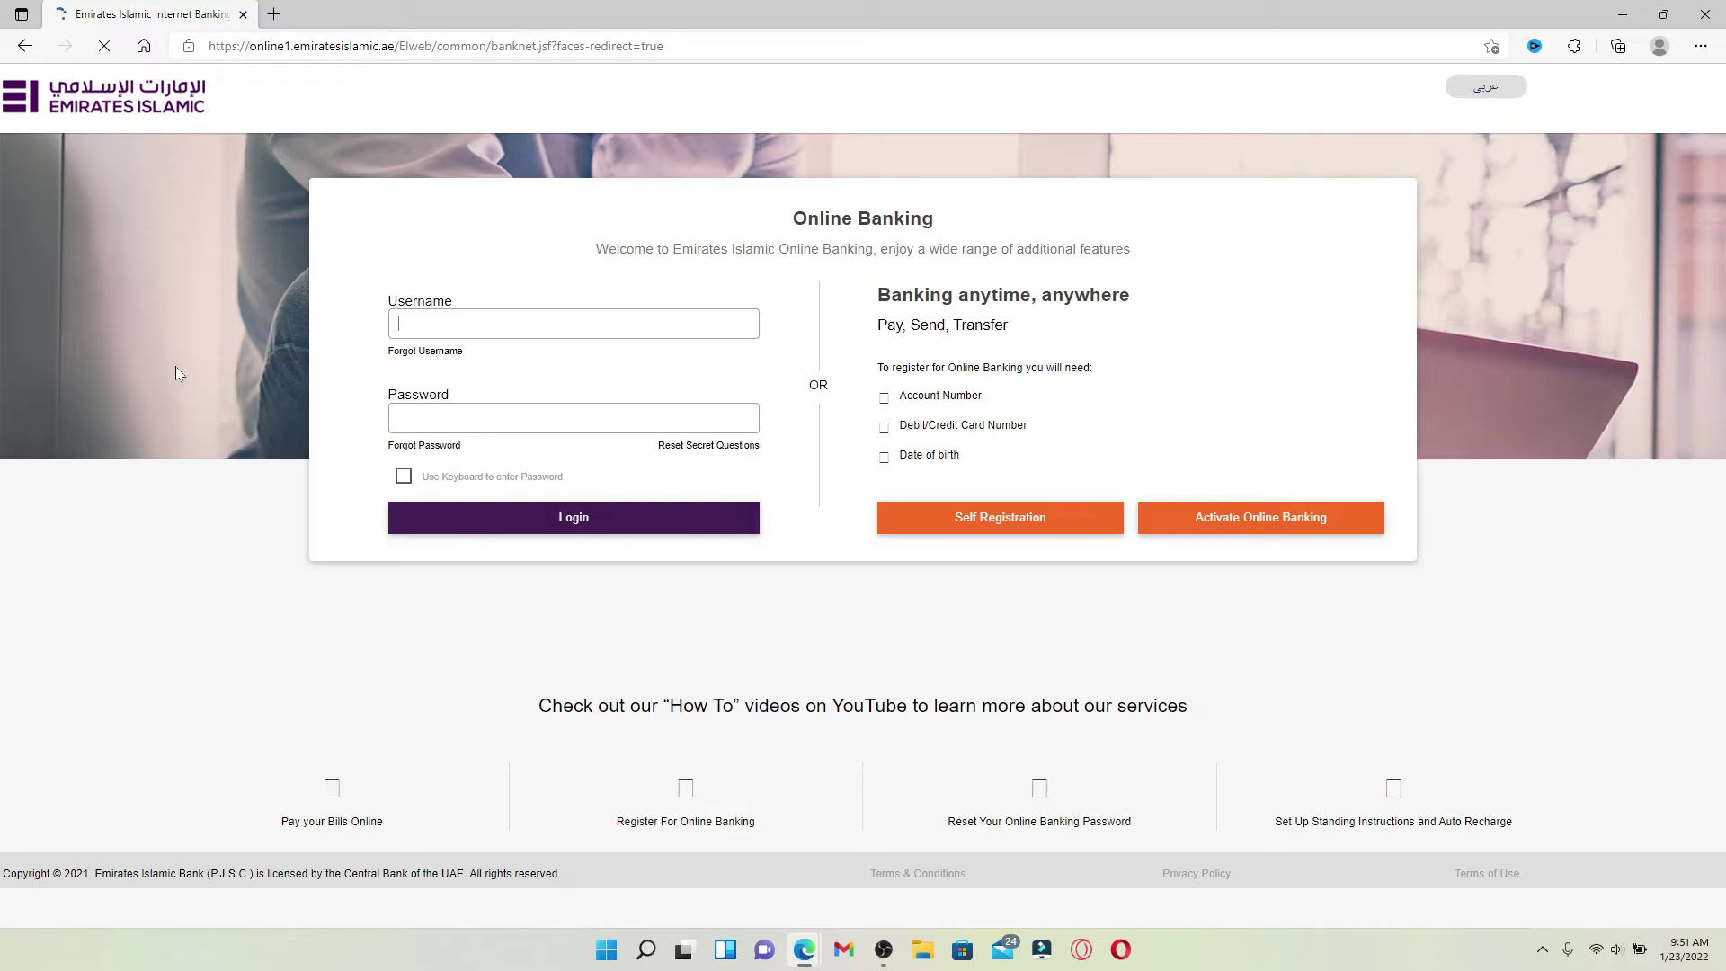
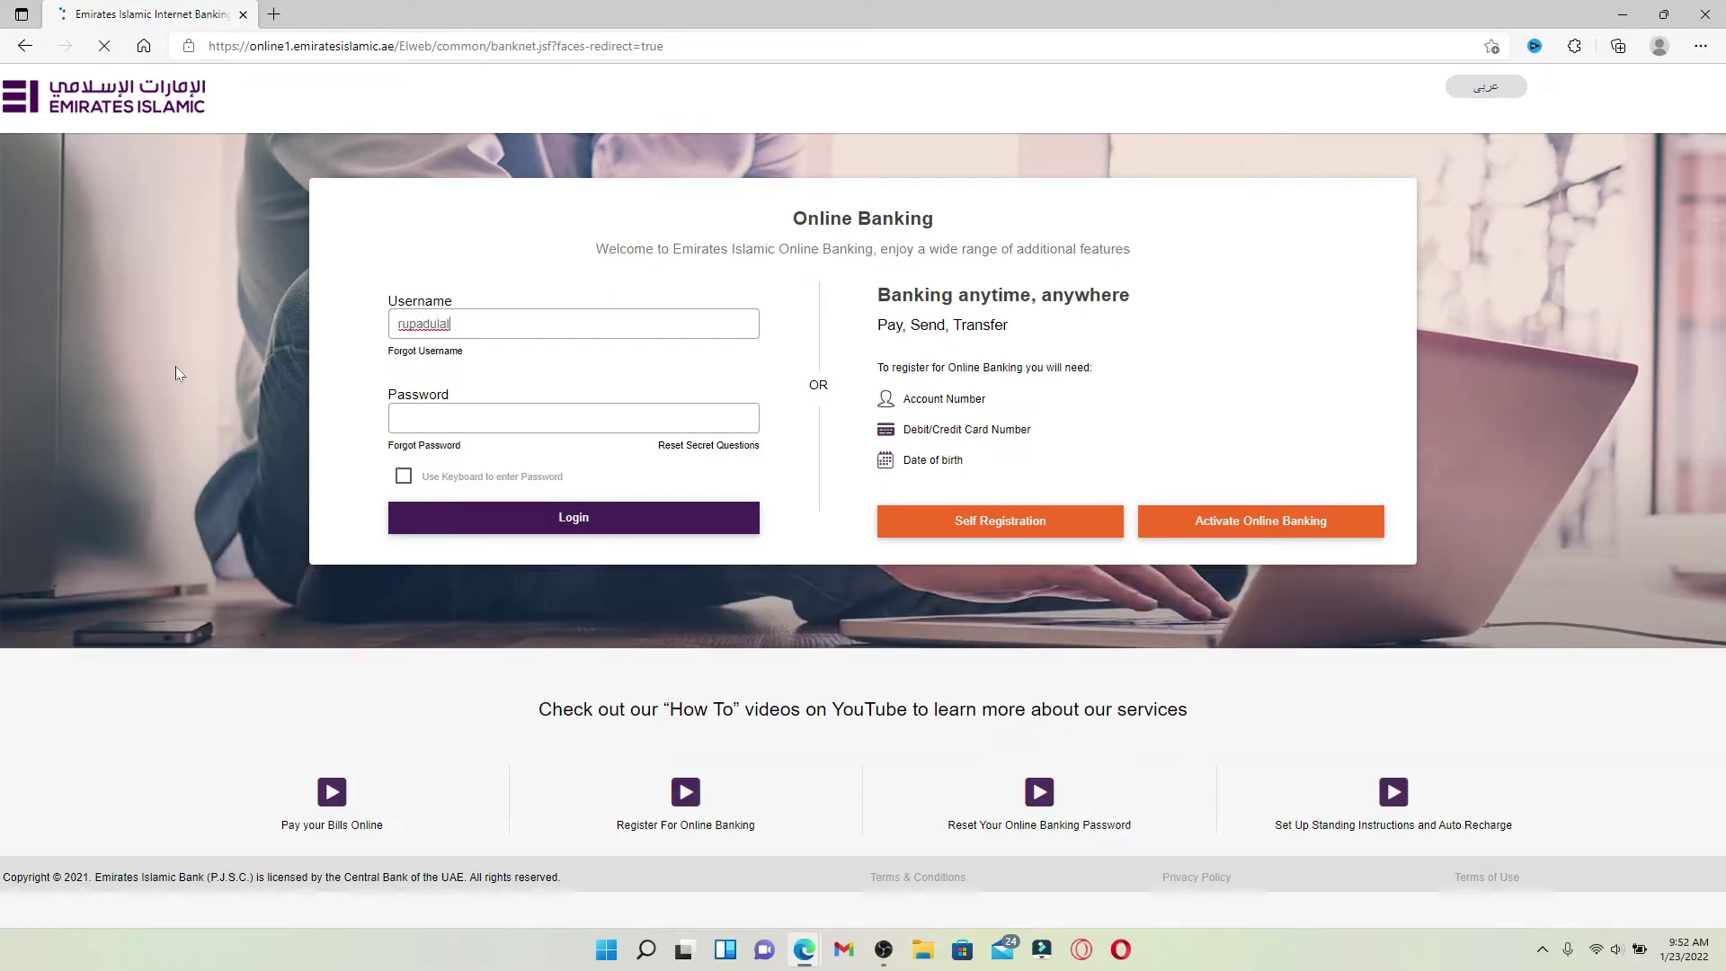
Step: Enter the username, then move to the Password field and enter the password
key(Tab)
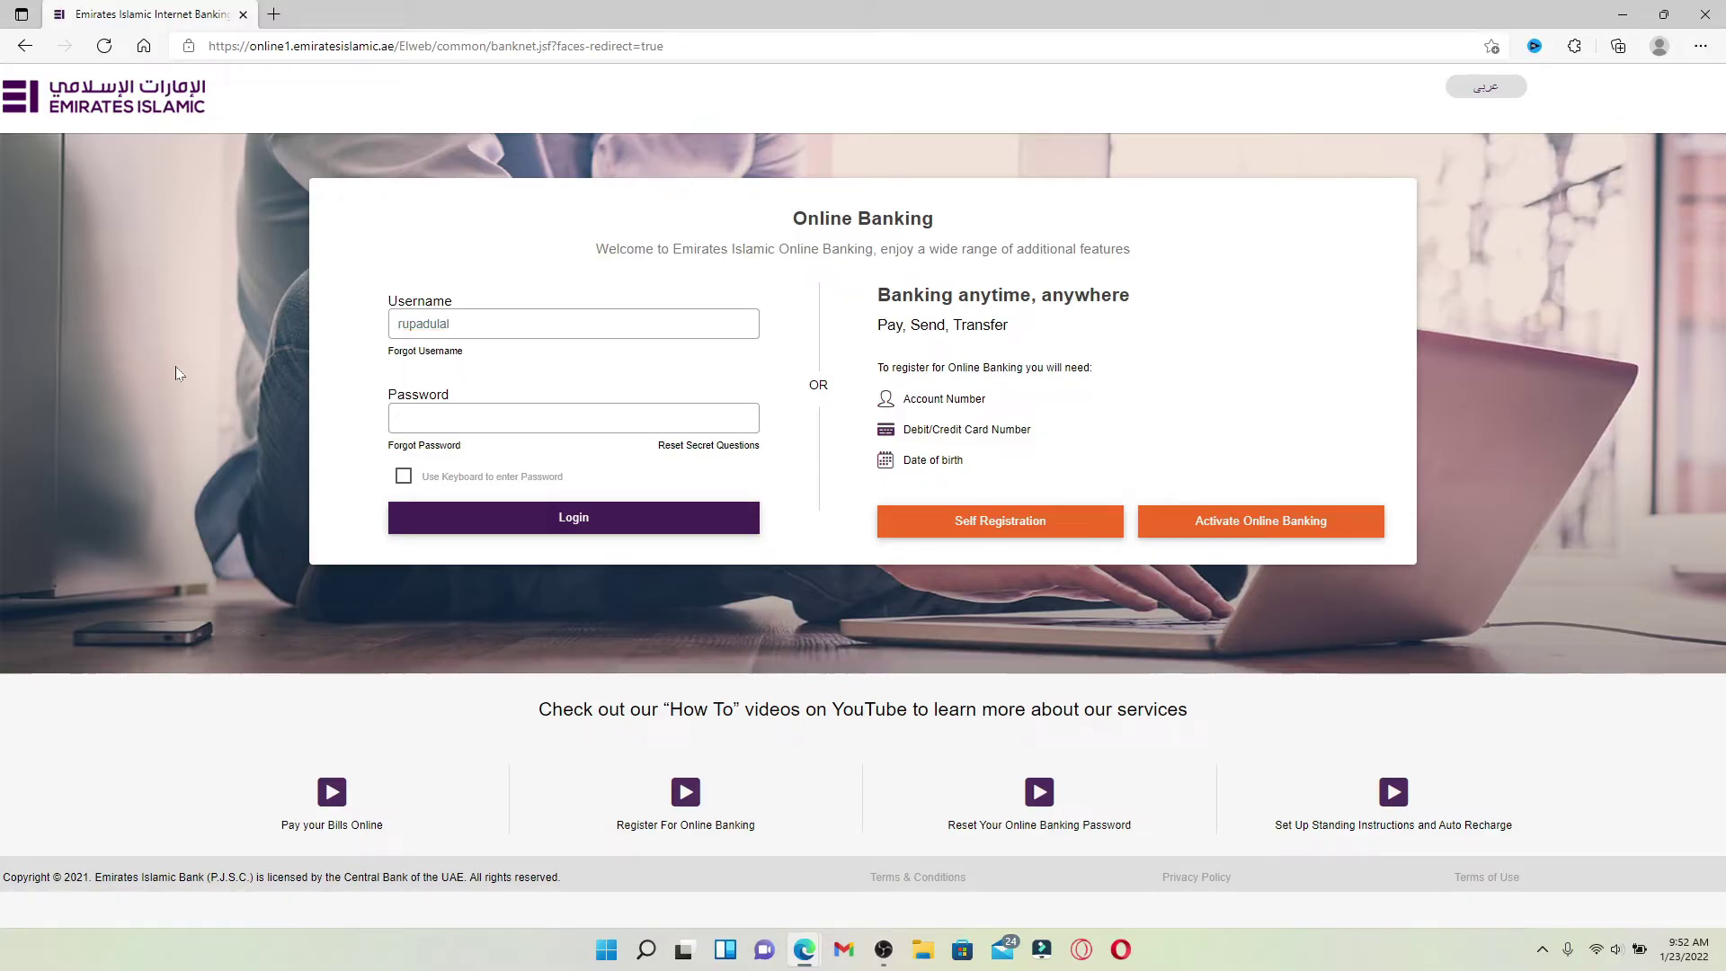
text(•••••••••)
text(••••)
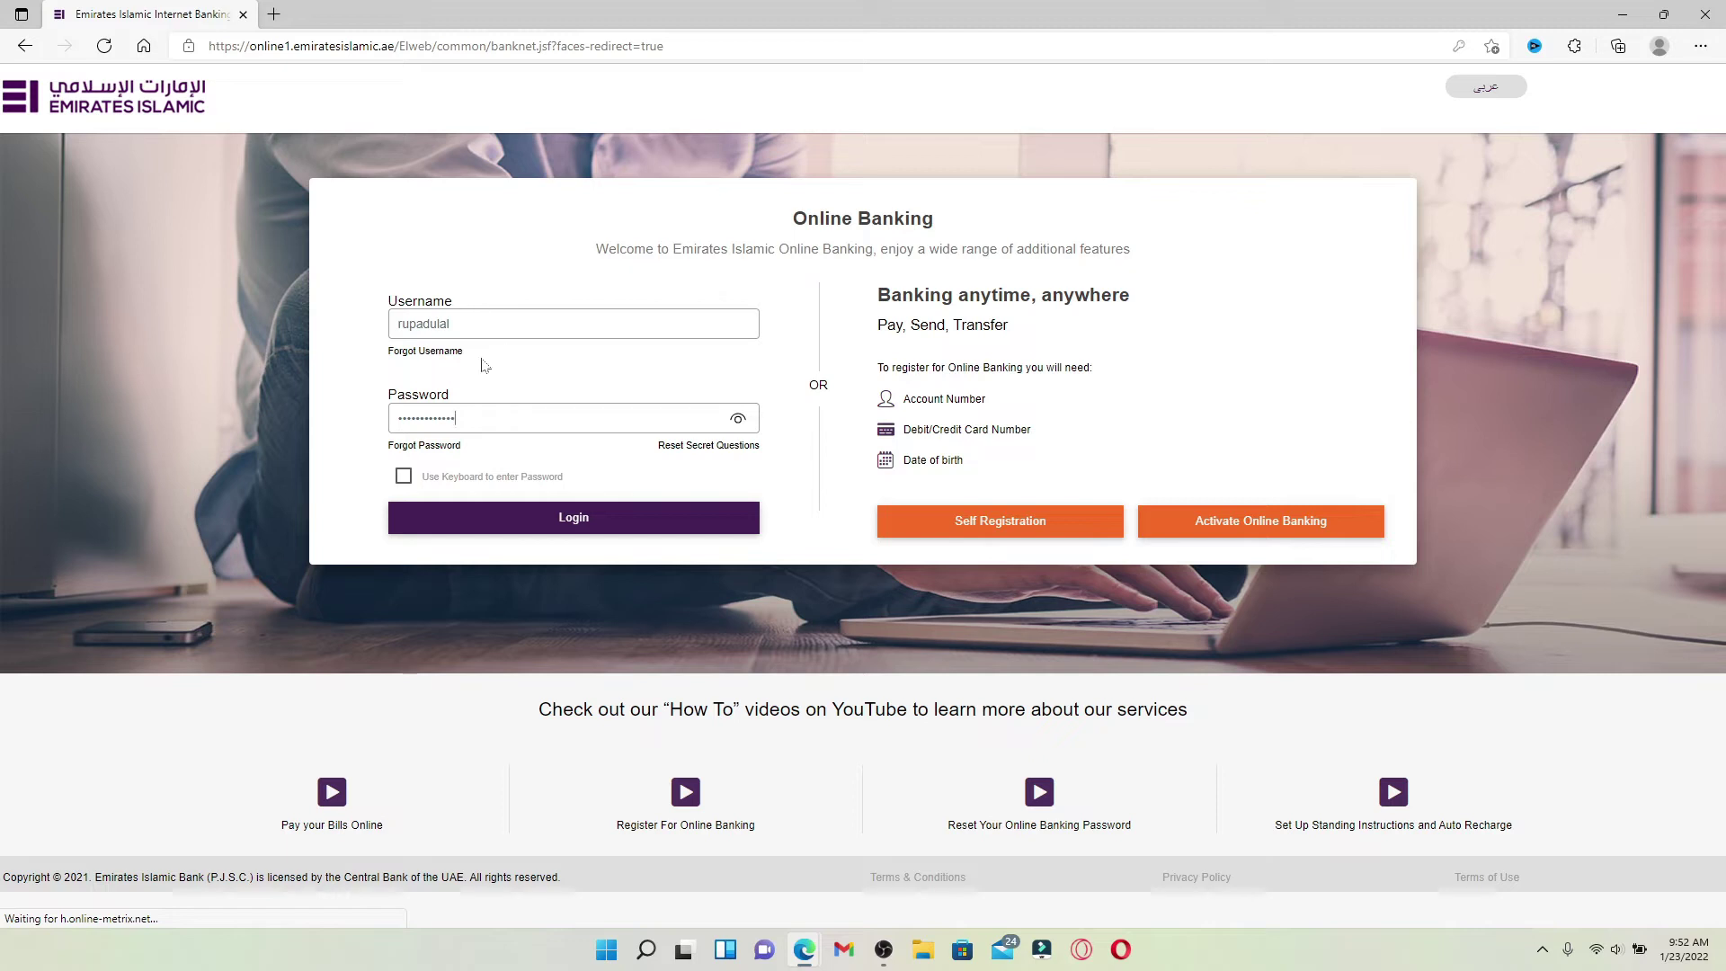